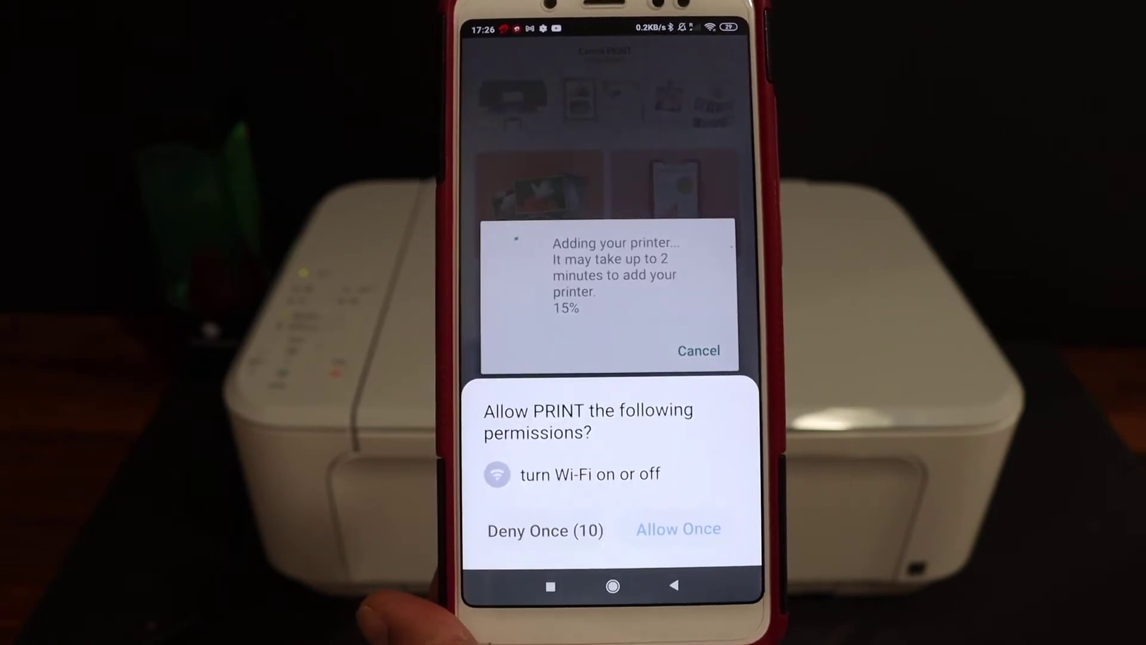
# Grant one-time Wi-Fi permission, confirm the 5G home router and submit its Wi-Fi password.
pyautogui.click(705, 521)
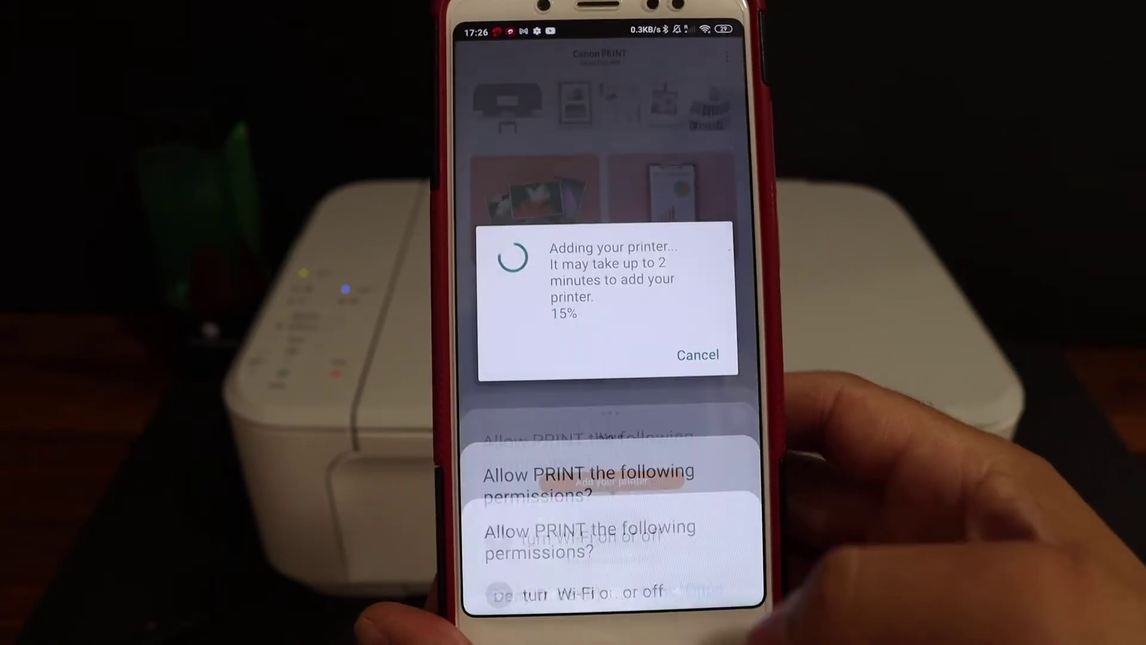
pyautogui.click(654, 543)
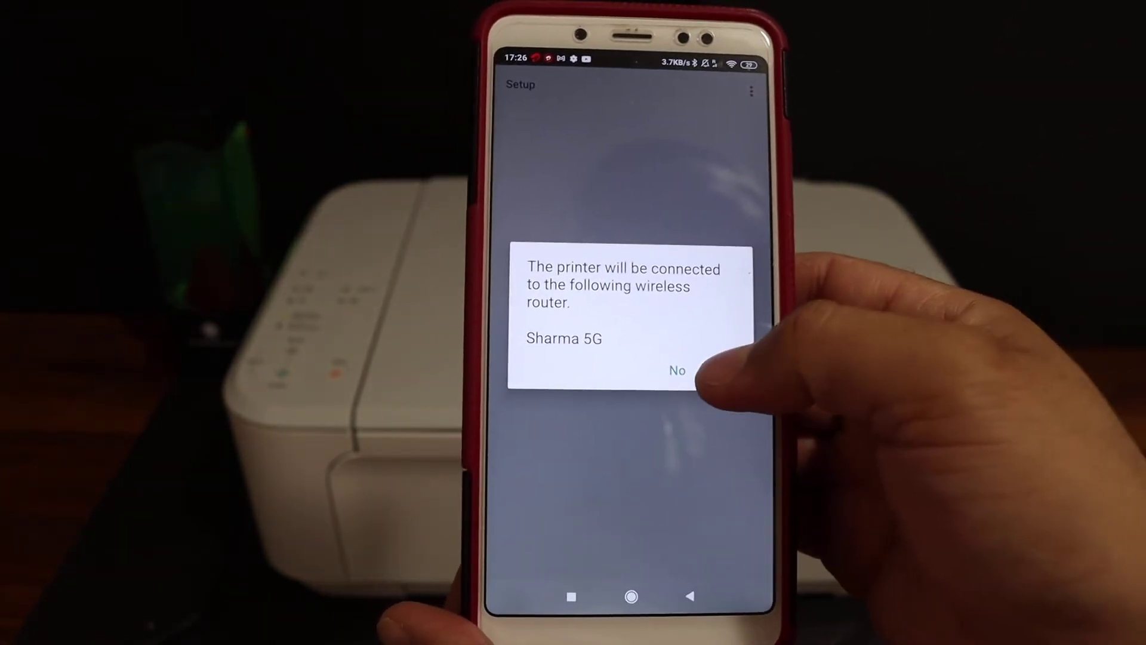
pyautogui.click(727, 370)
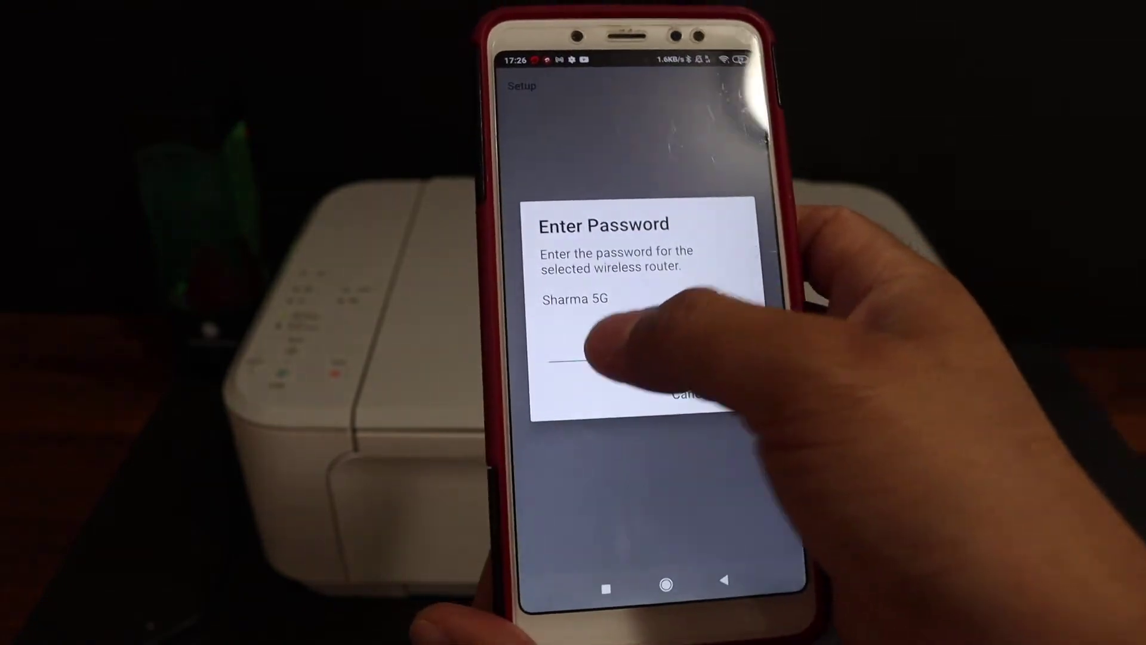
pyautogui.click(614, 359)
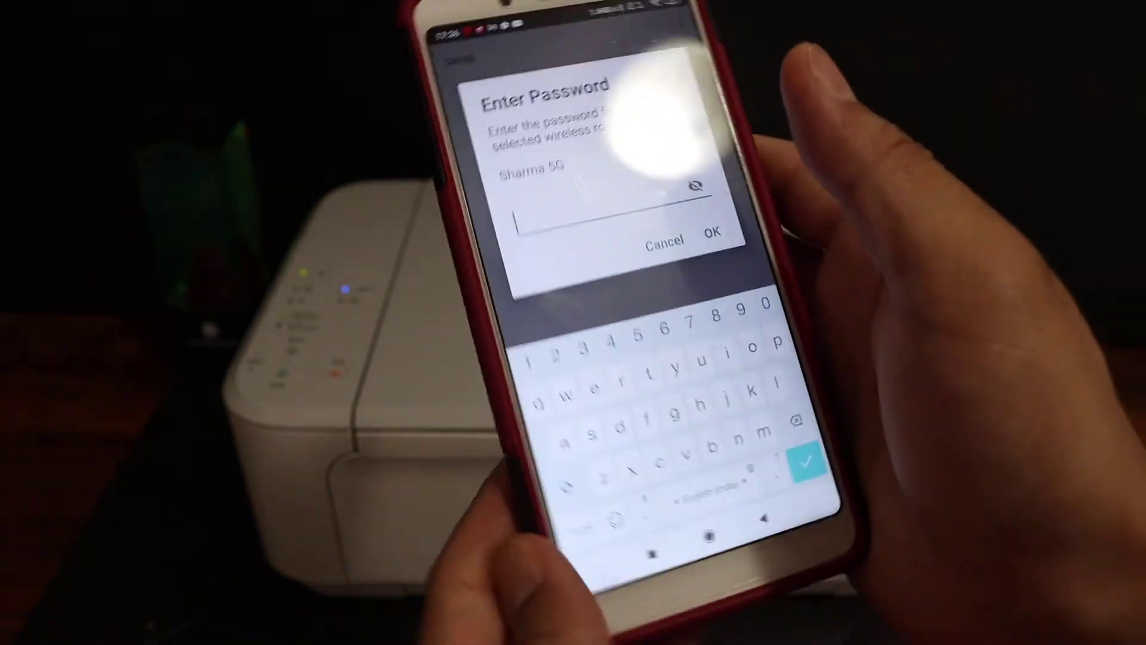
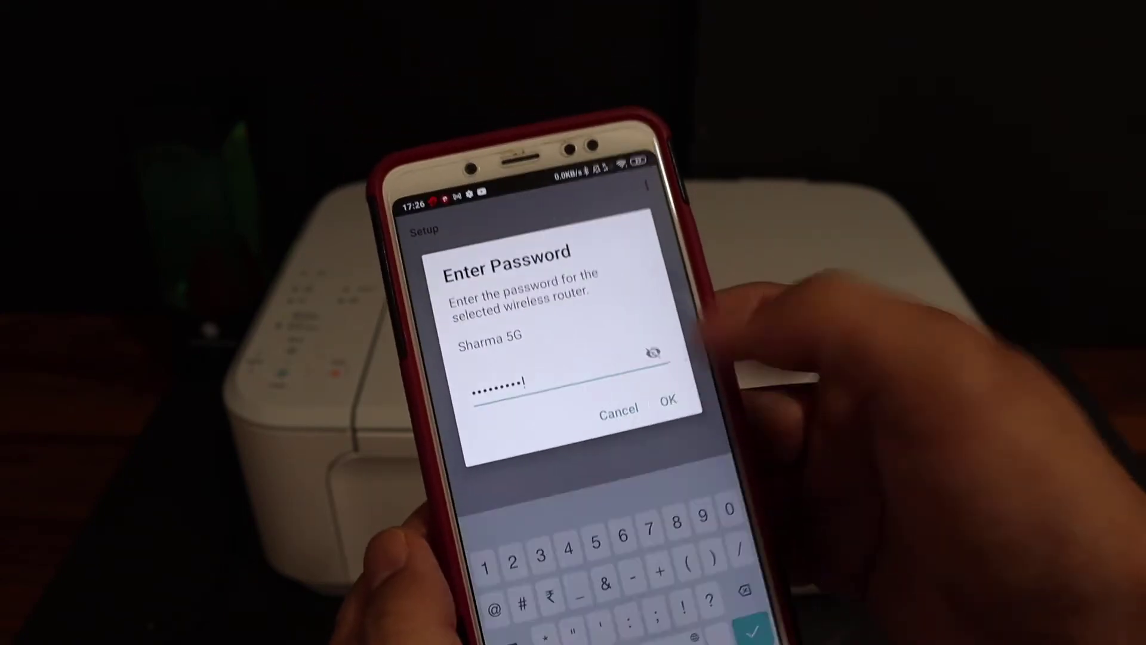
pyautogui.click(670, 404)
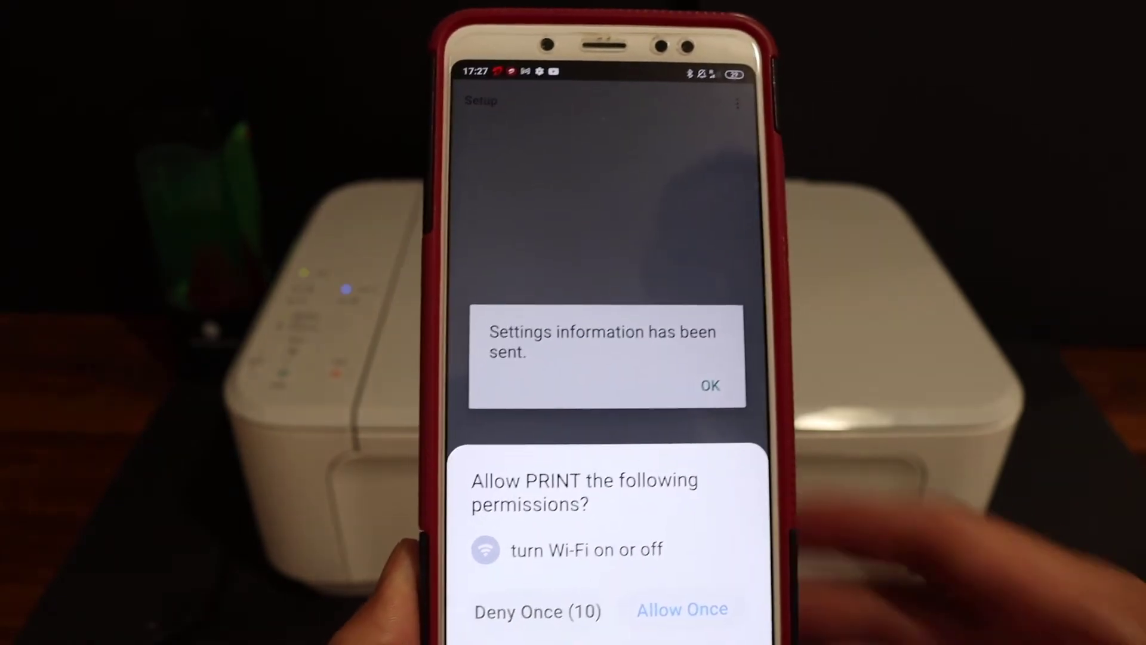
# Grant Wi-Fi permission once, acknowledge 'Settings information has been sent', then choose MG3600 series.
pyautogui.click(670, 621)
pyautogui.click(658, 619)
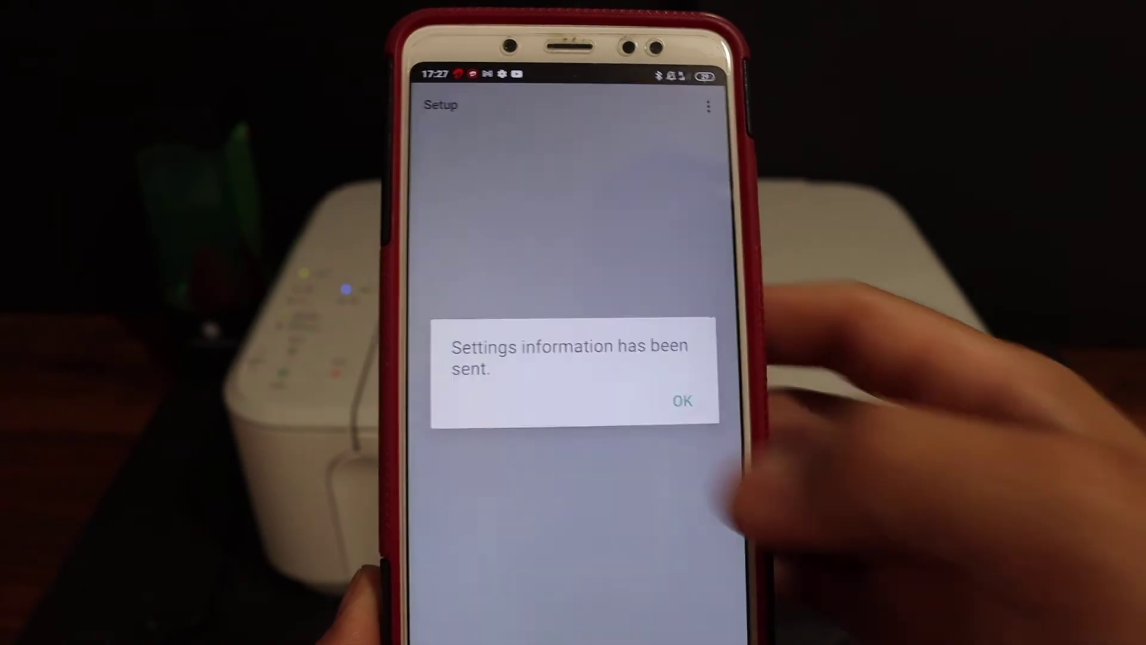
pyautogui.click(699, 396)
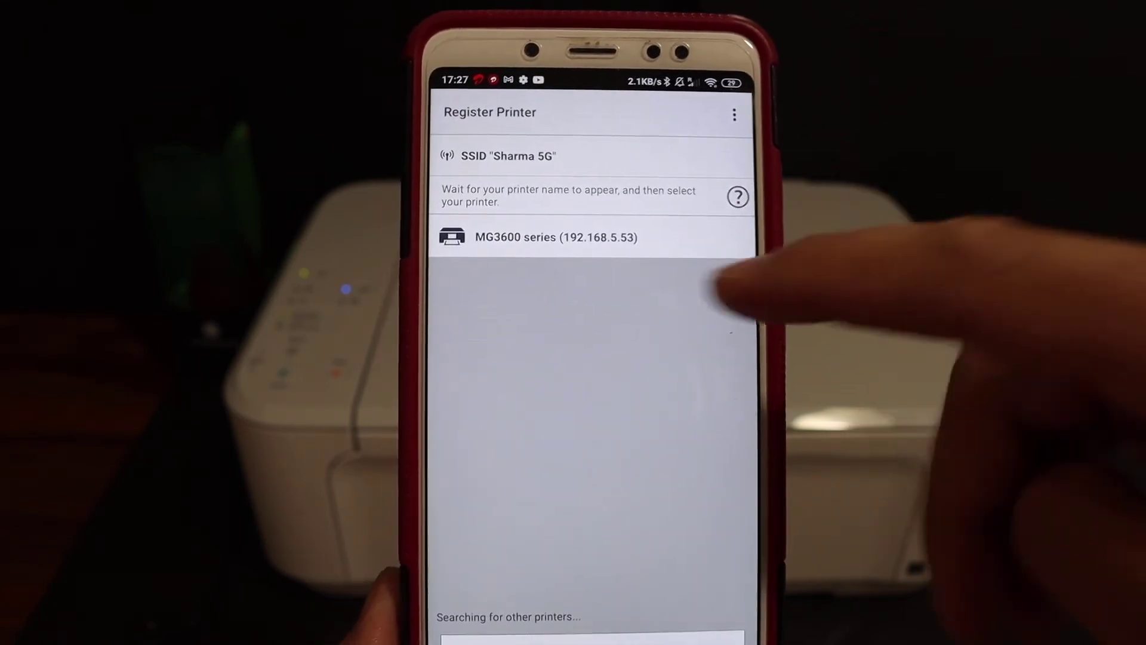
pyautogui.click(618, 240)
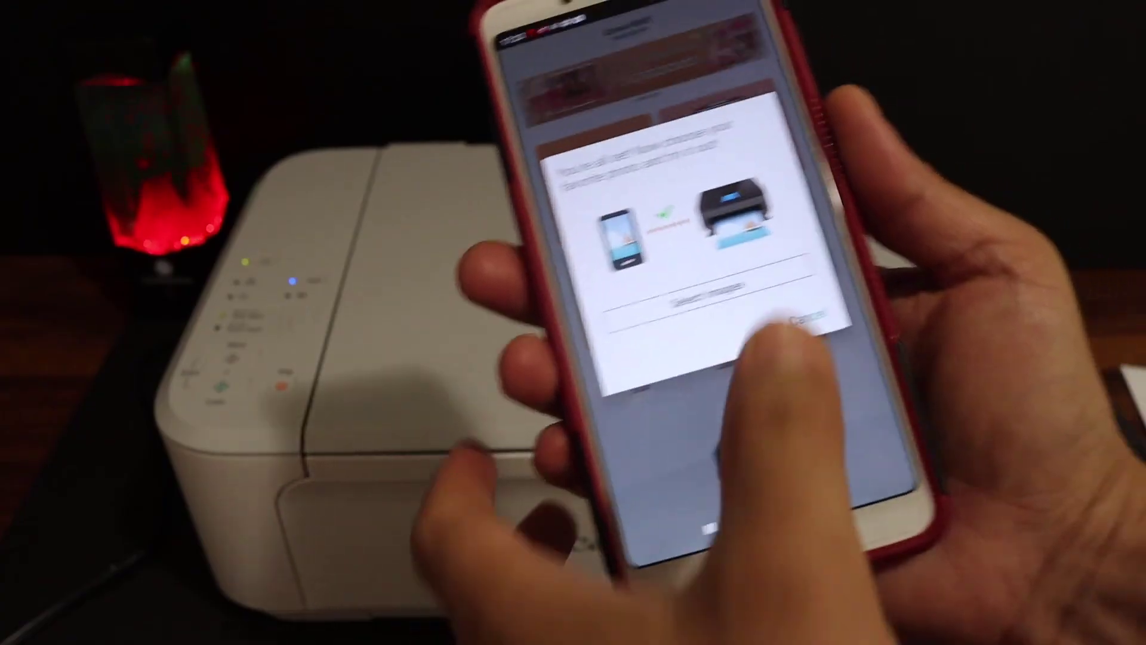
# Dismiss the 'You're all set!' message to reach the MG3600 series home screen.
pyautogui.click(806, 318)
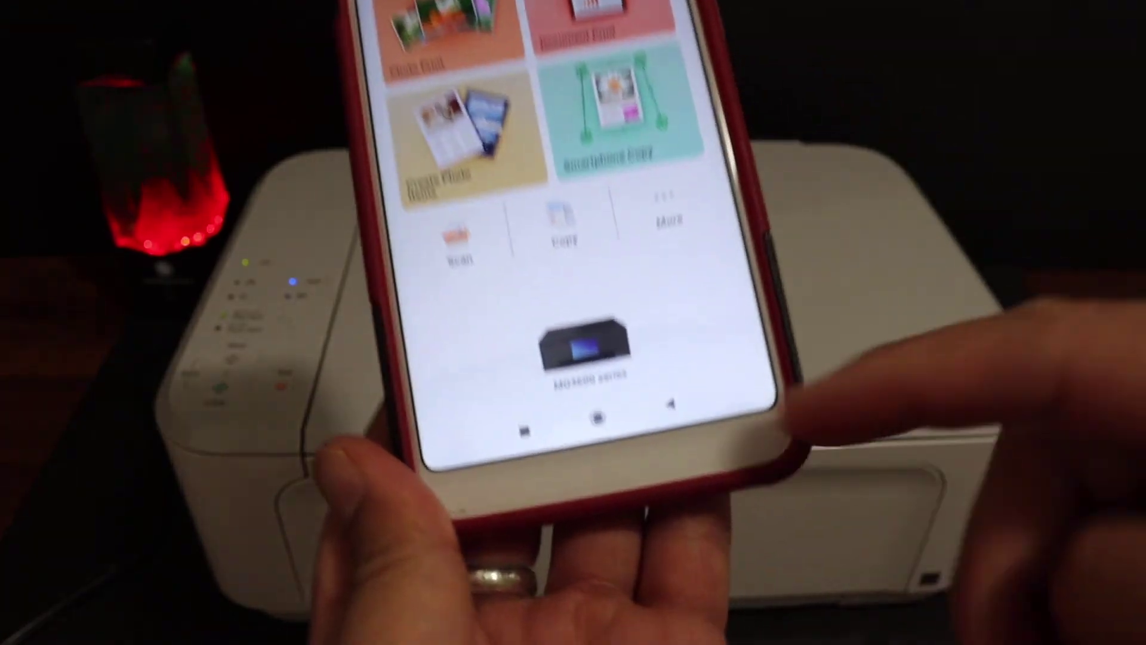